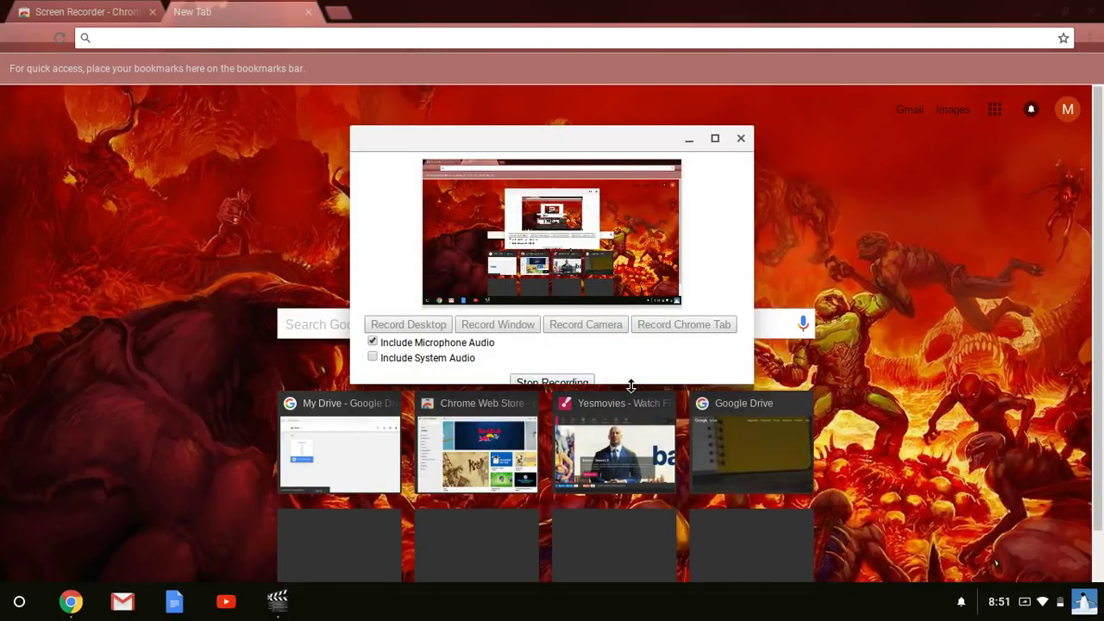
Extend the Screen Recorder window downward to uncover the Stop Recording control, and minimize the window.
{"action": "left_click_drag", "start_coordinate": [631, 386], "coordinate": [636, 400]}
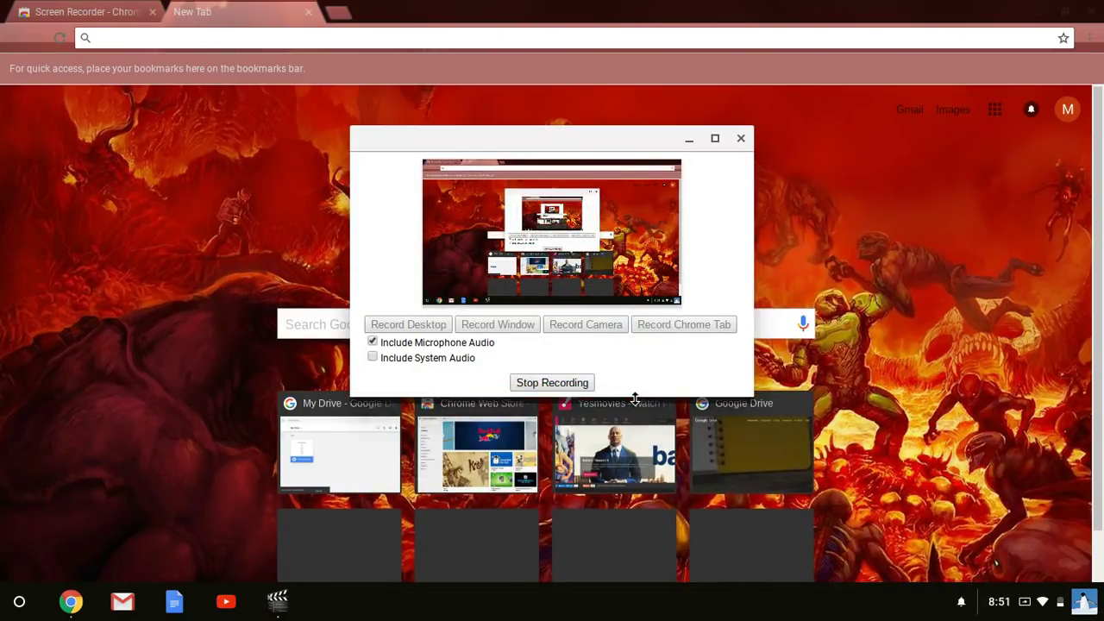
{"action": "left_click", "coordinate": [689, 139]}
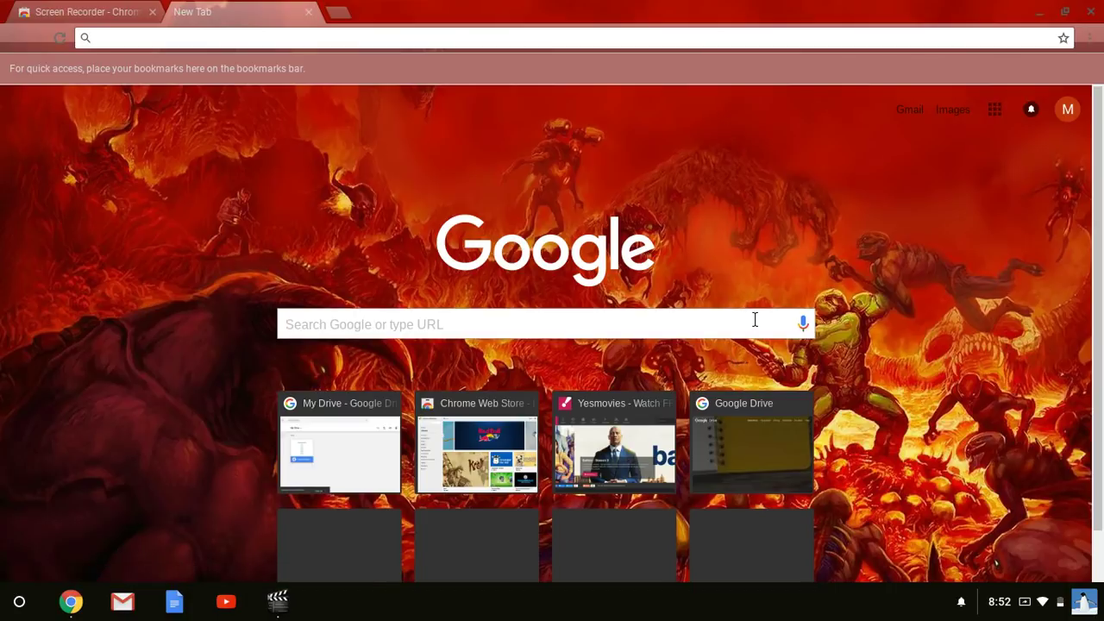
Look at the open Screen Recorder store page, and open the Chrome Web Store from the New Tab page.
{"action": "left_click", "coordinate": [489, 321]}
{"action": "left_click", "coordinate": [97, 7]}
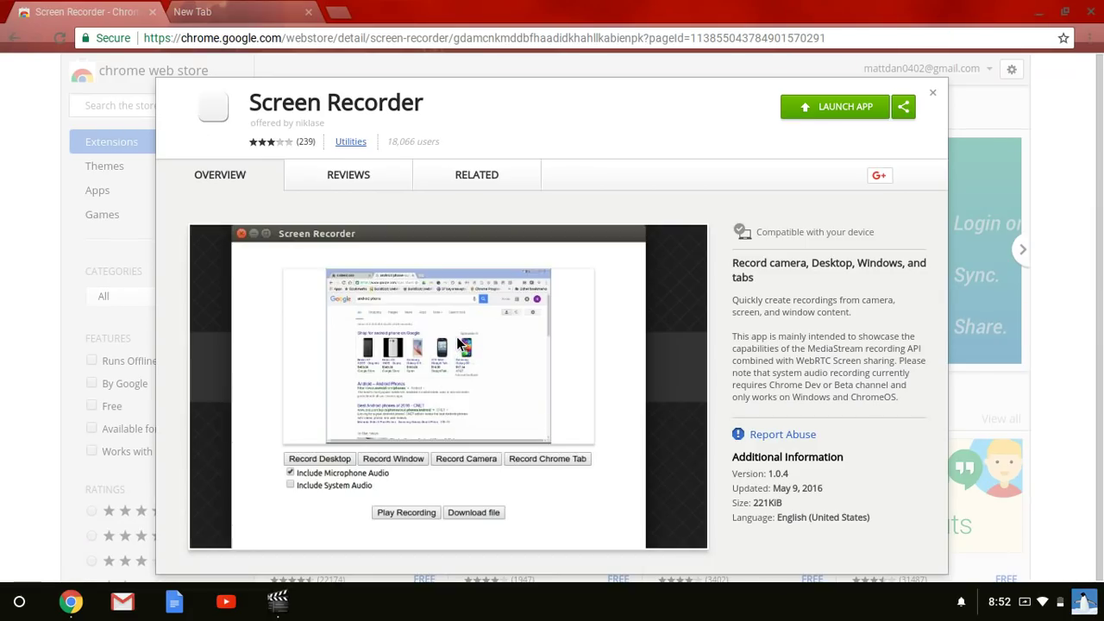
{"action": "left_click", "coordinate": [194, 12]}
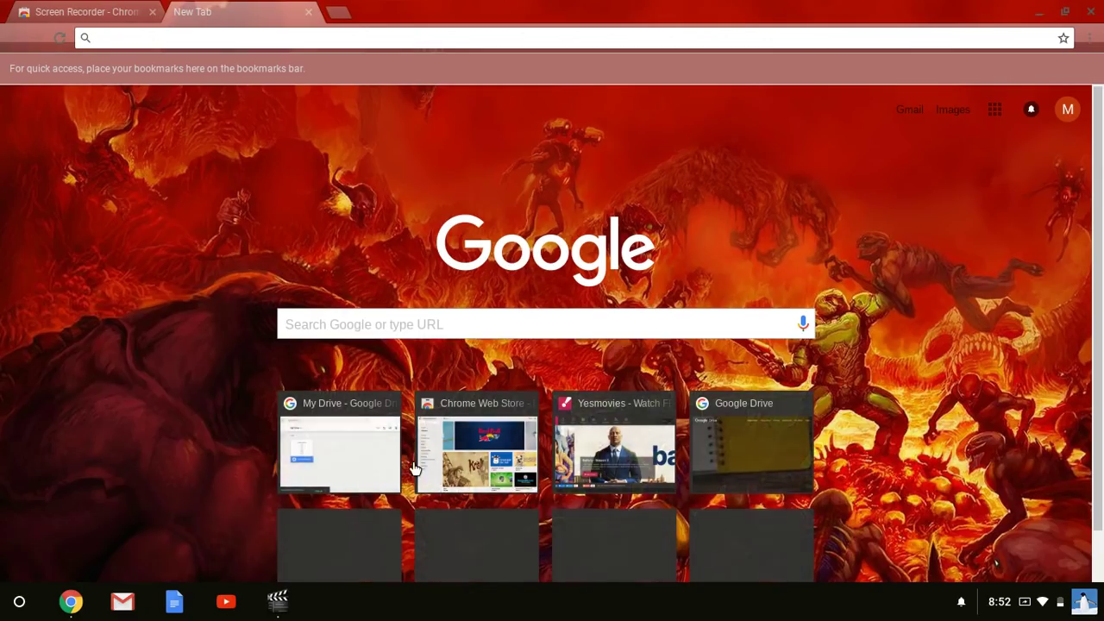
{"action": "left_click", "coordinate": [461, 457]}
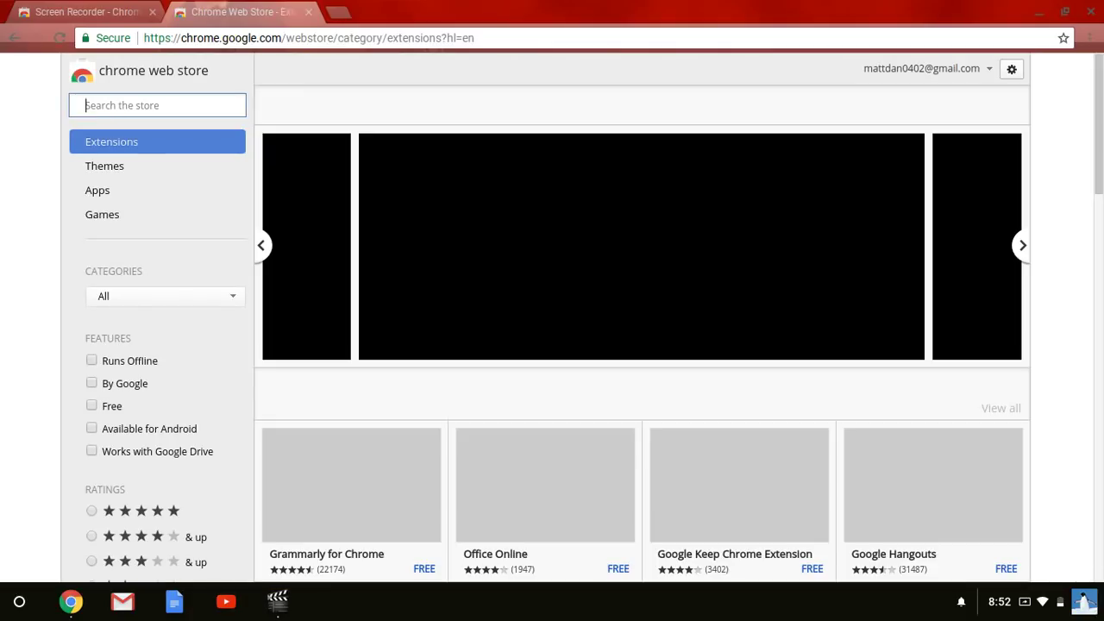
Search the Chrome Web Store for "screen recorder".
{"action": "type", "text": "sce"}
{"action": "key", "text": "BackSpace"}
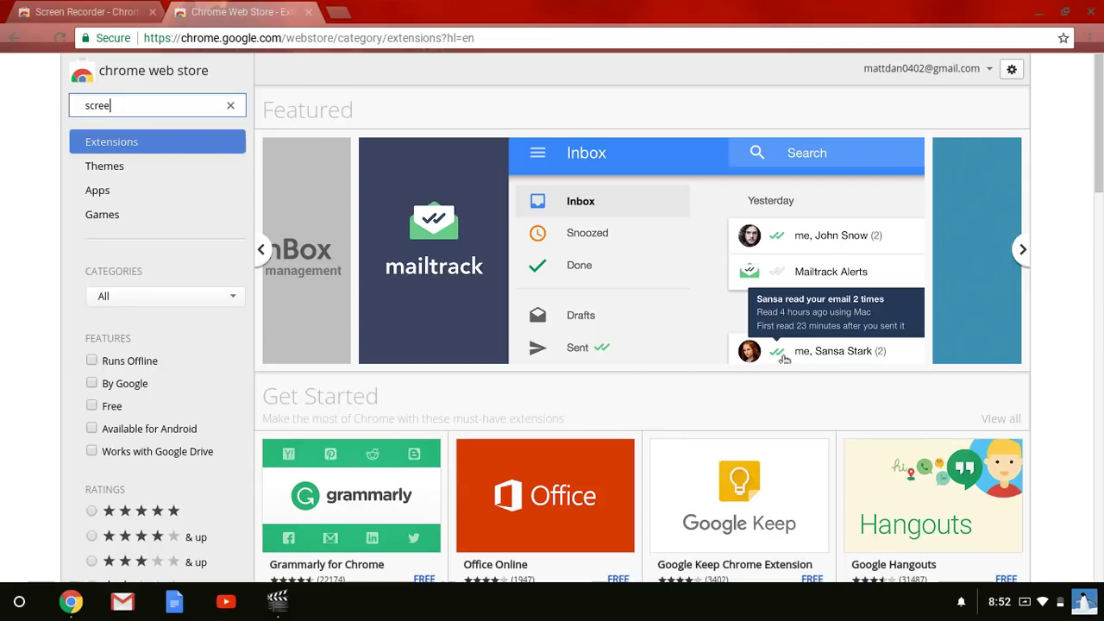
{"action": "type", "text": "reen"}
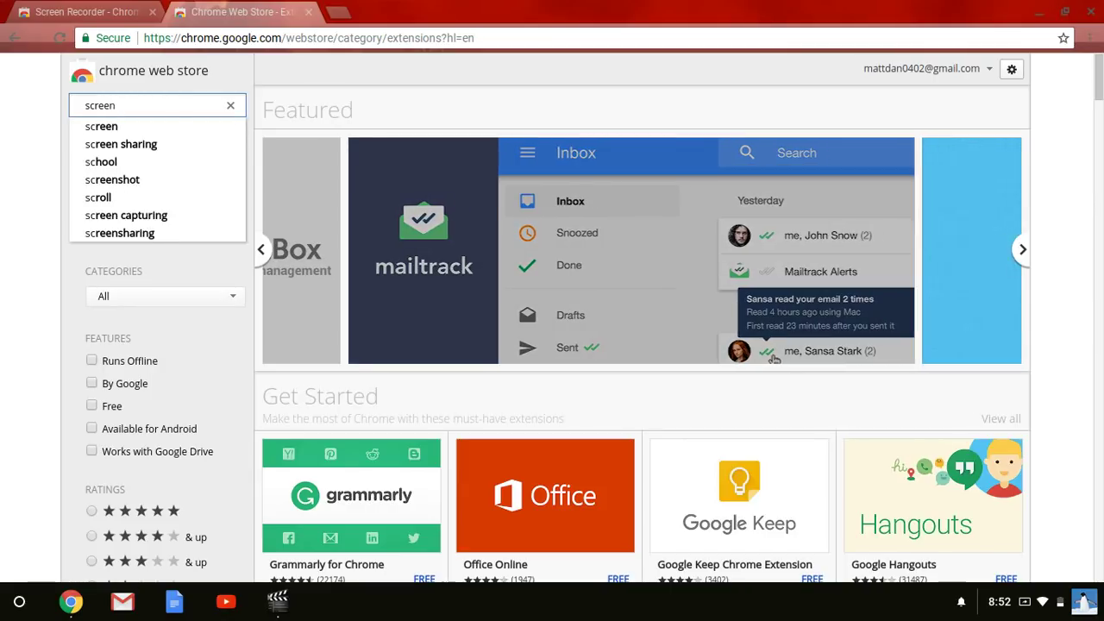
{"action": "type", "text": " rec"}
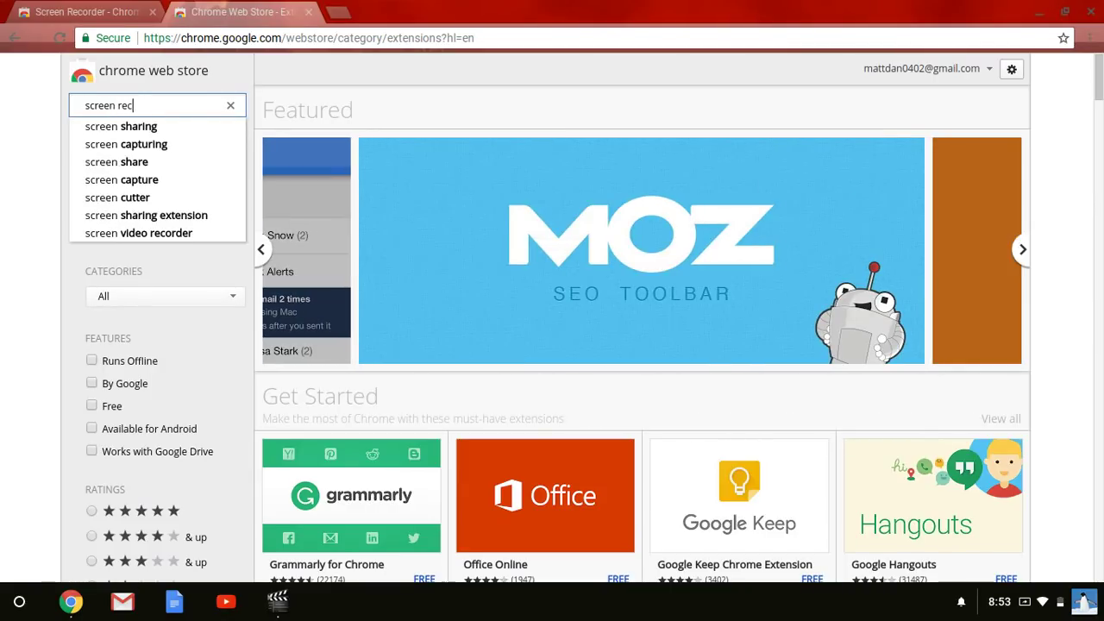
{"action": "type", "text": "or"}
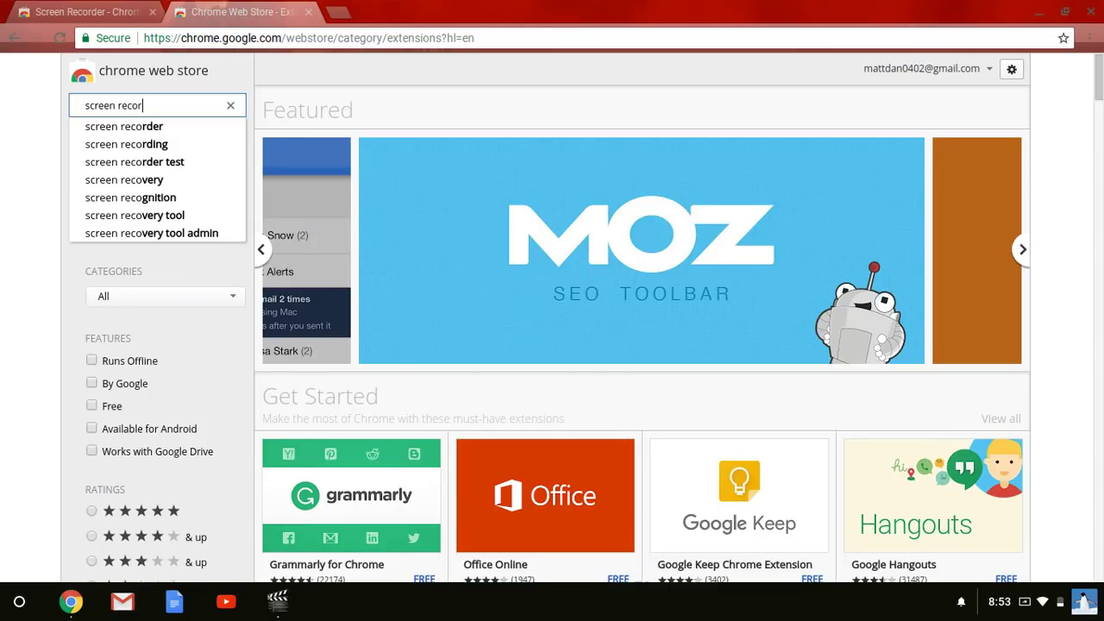
{"action": "type", "text": "der"}
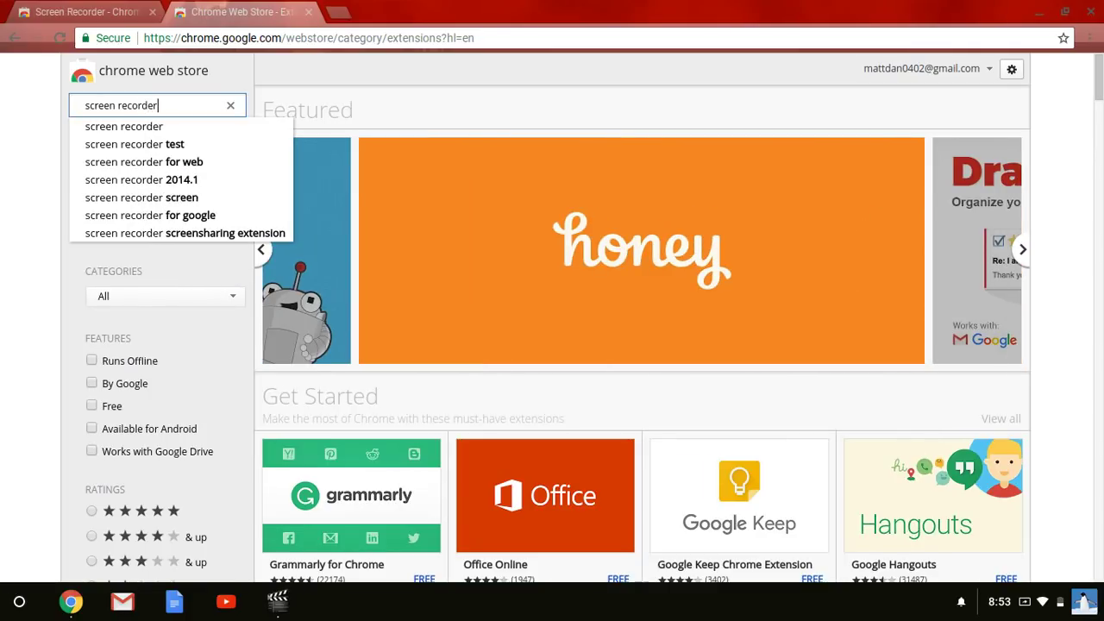
{"action": "key", "text": "Return"}
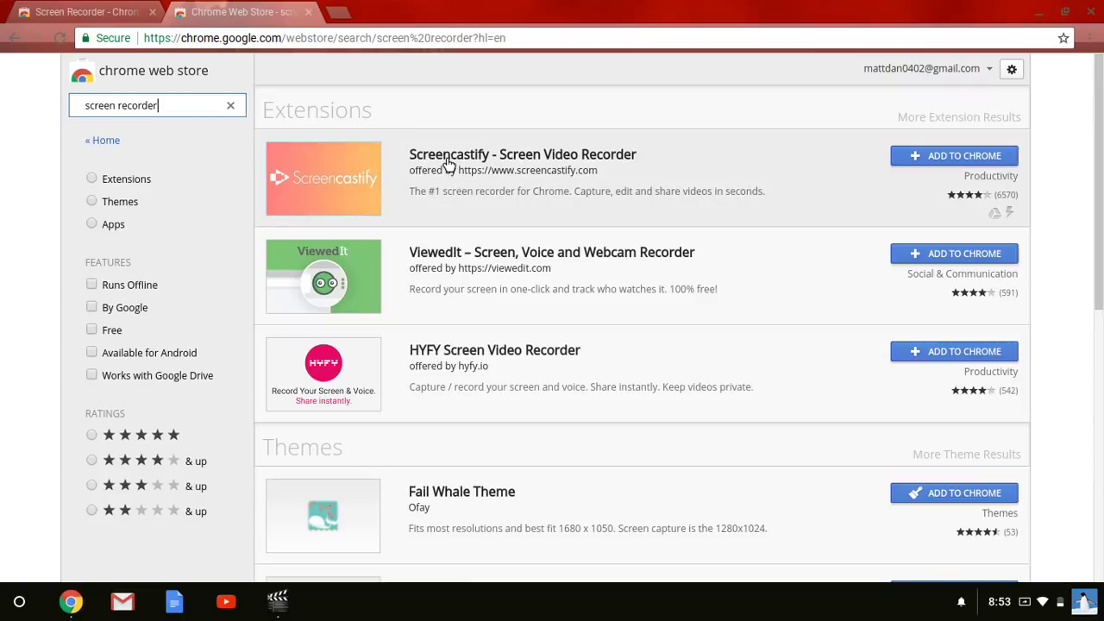
Look through the search results down to the Screen Recorder entry under Apps, and close the results tab.
{"action": "scroll", "coordinate": [520, 263], "scroll_direction": "down", "scroll_amount": 1}
{"action": "scroll", "coordinate": [517, 266], "scroll_direction": "up", "scroll_amount": 1}
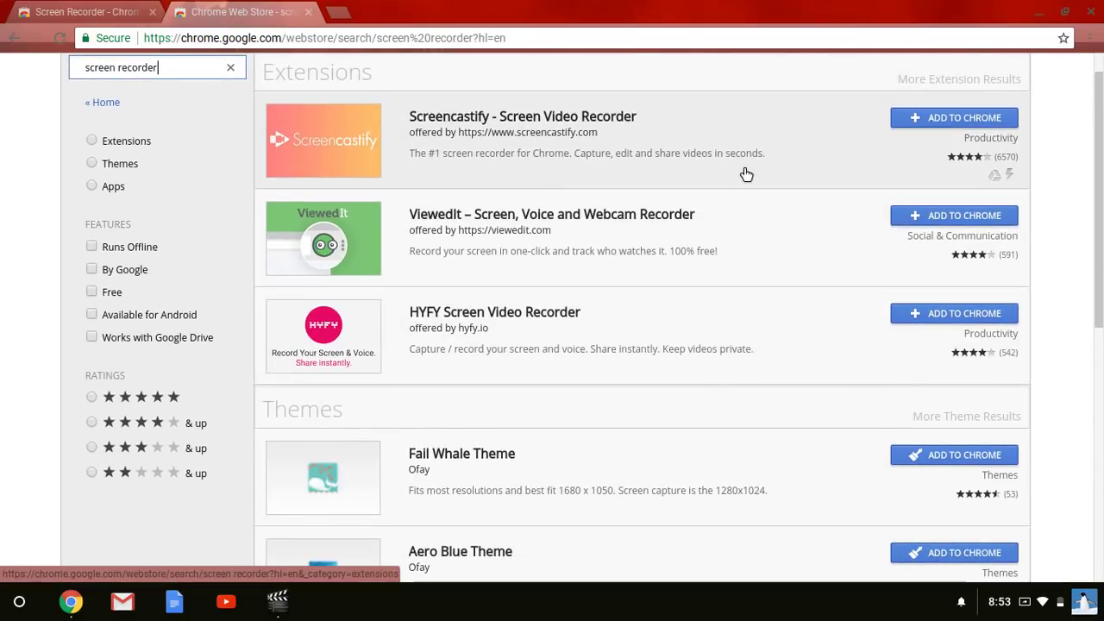
{"action": "scroll", "coordinate": [484, 333], "scroll_direction": "down", "scroll_amount": 6}
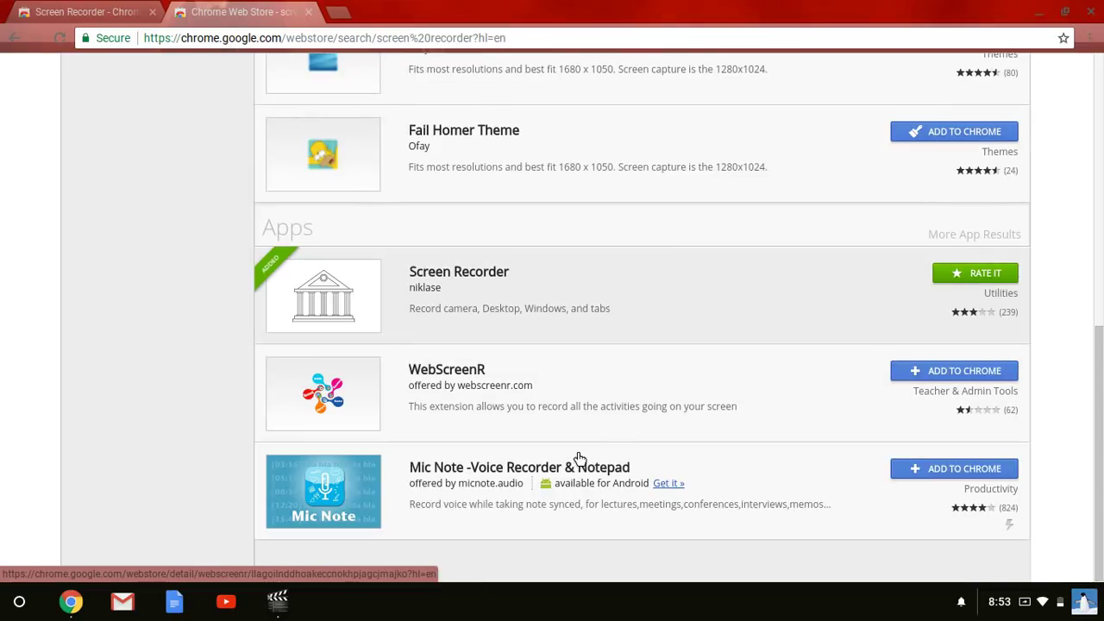
{"action": "scroll", "coordinate": [539, 285], "scroll_direction": "up", "scroll_amount": 6}
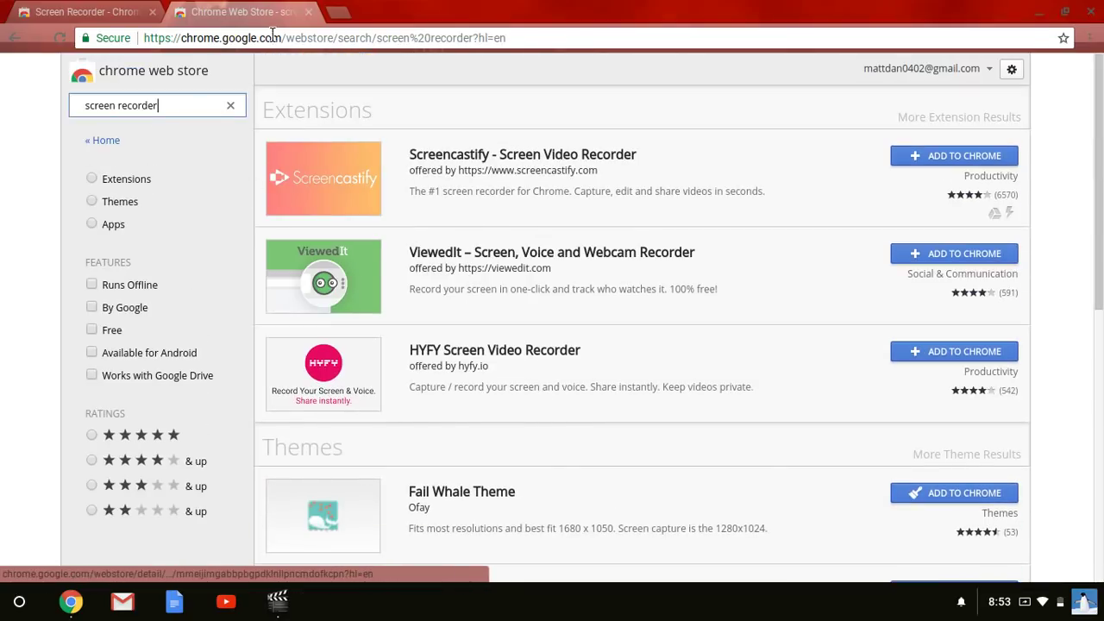
{"action": "left_click", "coordinate": [308, 11]}
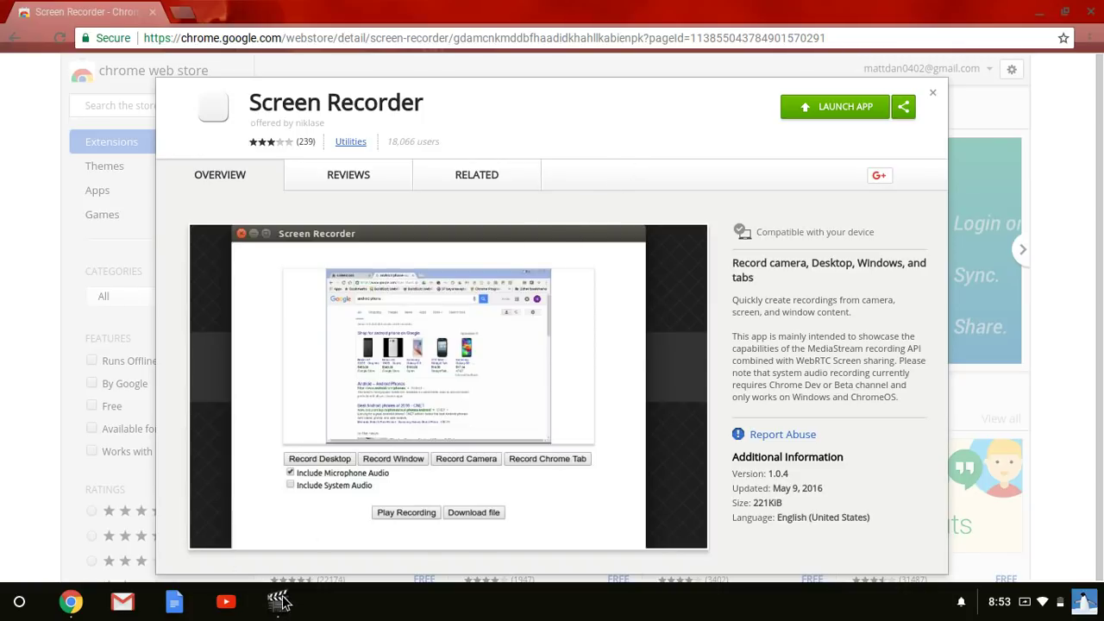
View Screen Recorder in the app launcher, and launch a second recorder window from its Chrome Web Store page.
{"action": "left_click", "coordinate": [22, 604]}
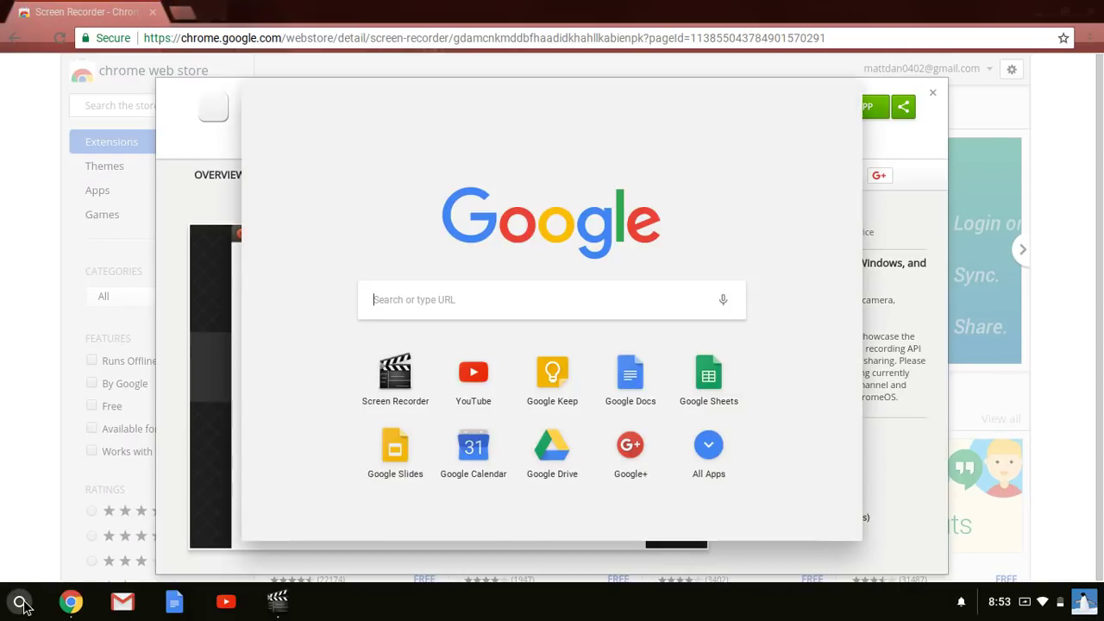
{"action": "left_click", "coordinate": [22, 604]}
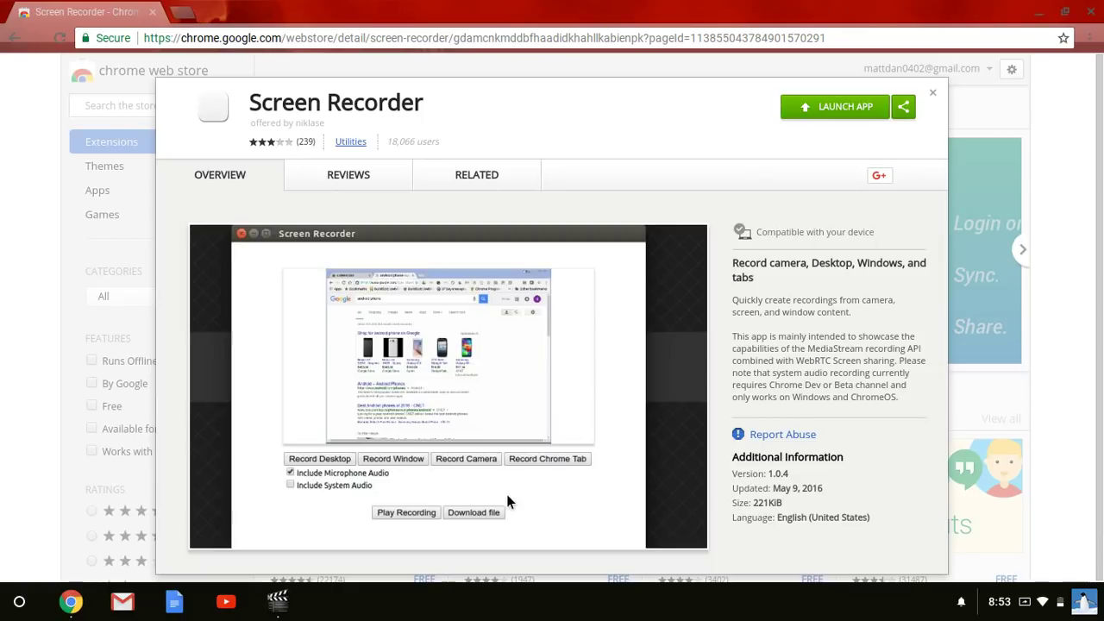
{"action": "left_click", "coordinate": [832, 112]}
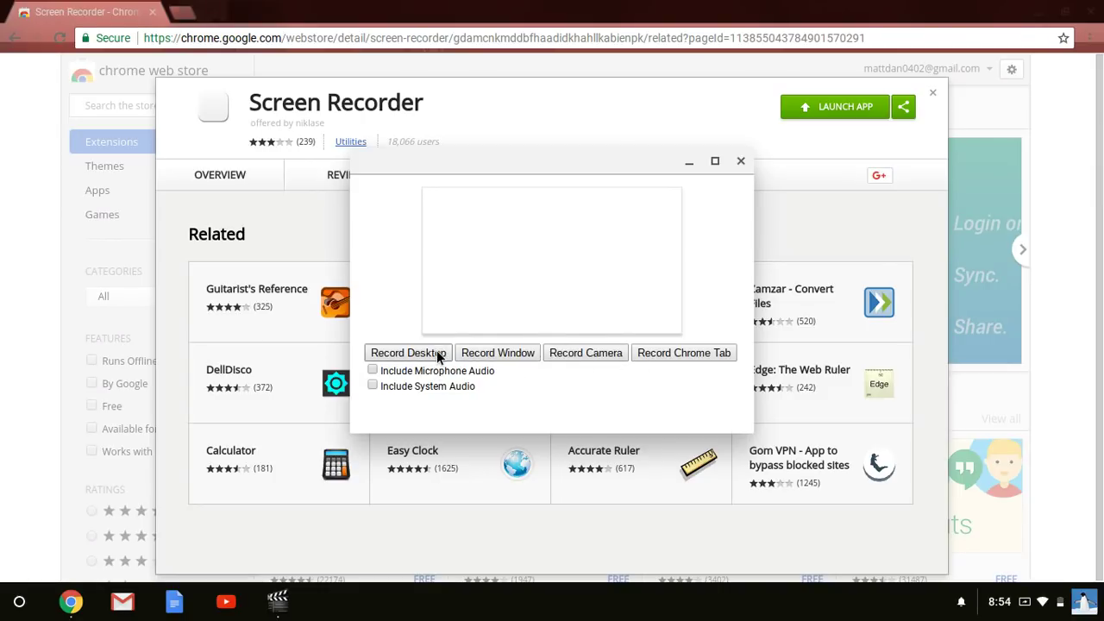
Start a desktop recording of the entire screen with system audio included and microphone audio left out.
{"action": "left_click", "coordinate": [372, 387]}
{"action": "left_click", "coordinate": [373, 386]}
{"action": "left_click", "coordinate": [373, 374]}
{"action": "left_click", "coordinate": [419, 353]}
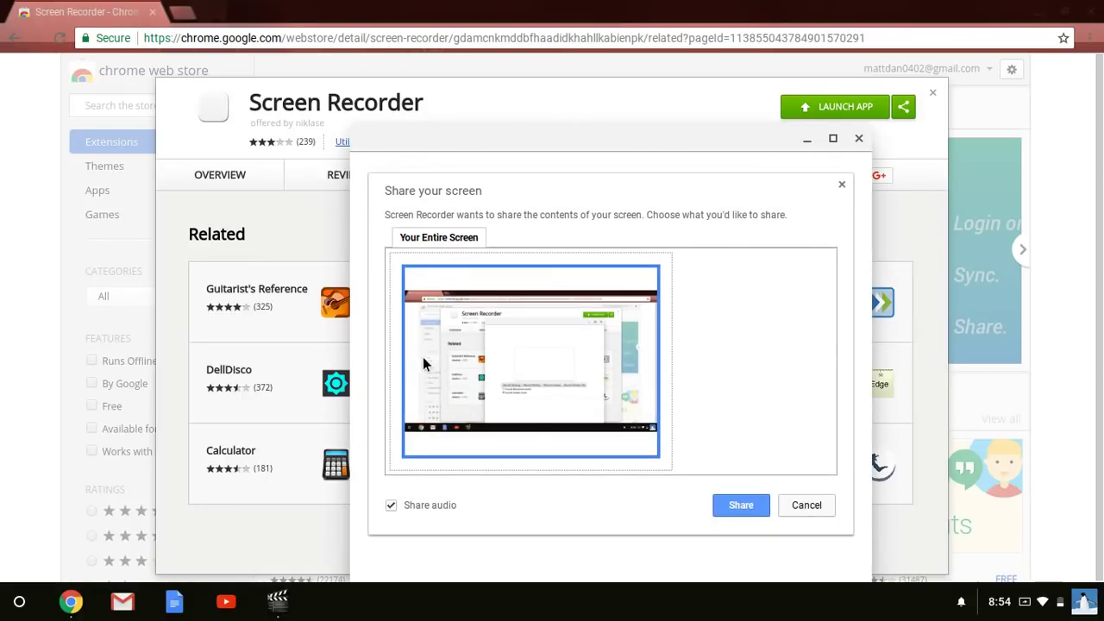
{"action": "left_click", "coordinate": [730, 507]}
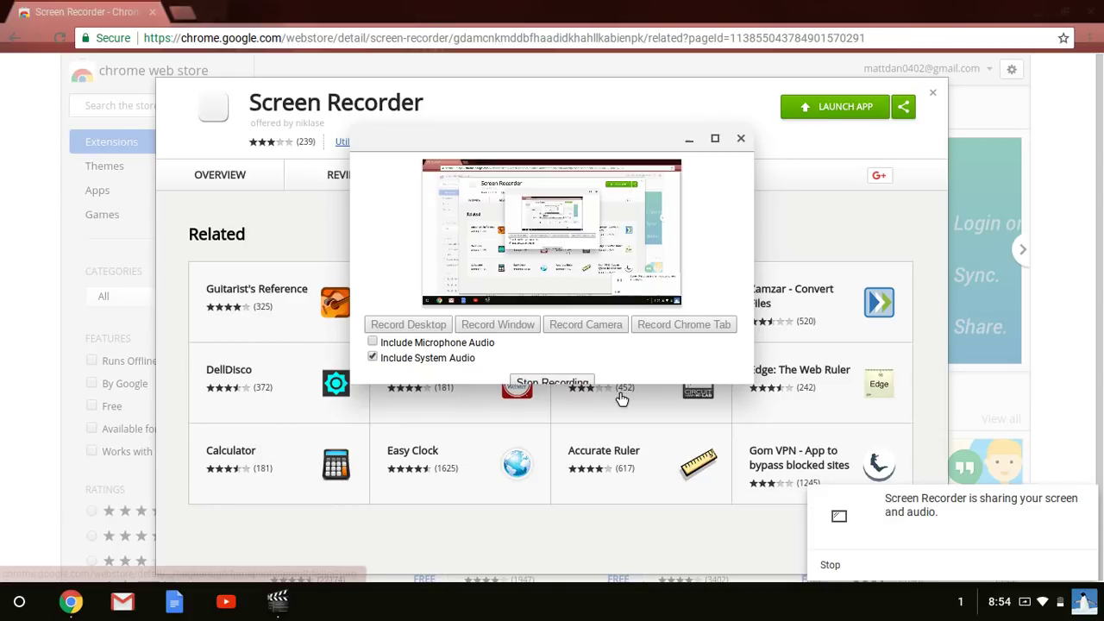
Extend the second recorder window downward and stop its recording.
{"action": "left_click_drag", "start_coordinate": [632, 384], "coordinate": [631, 397]}
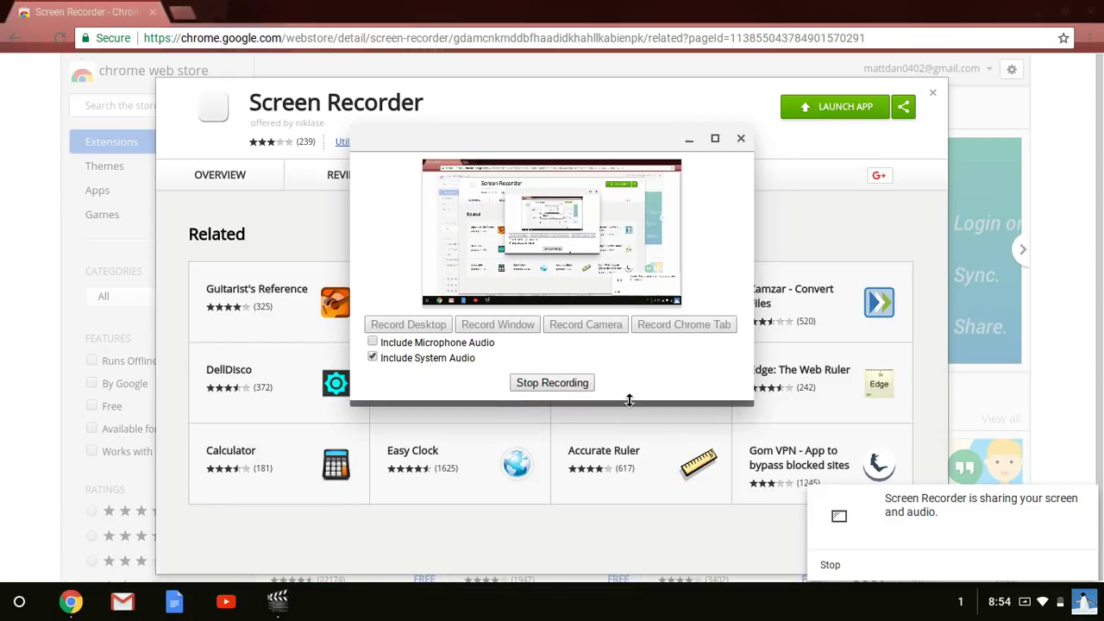
{"action": "left_click", "coordinate": [571, 385]}
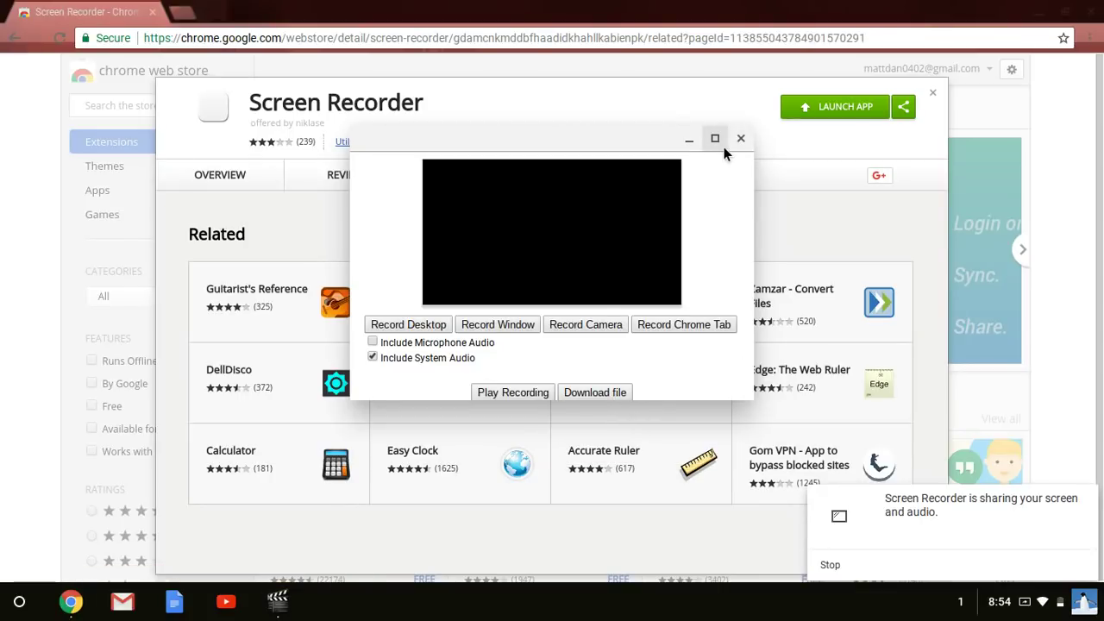
Move aside and minimize the recorder window that is still recording, and close the one with the finished recording.
{"action": "left_click", "coordinate": [277, 601]}
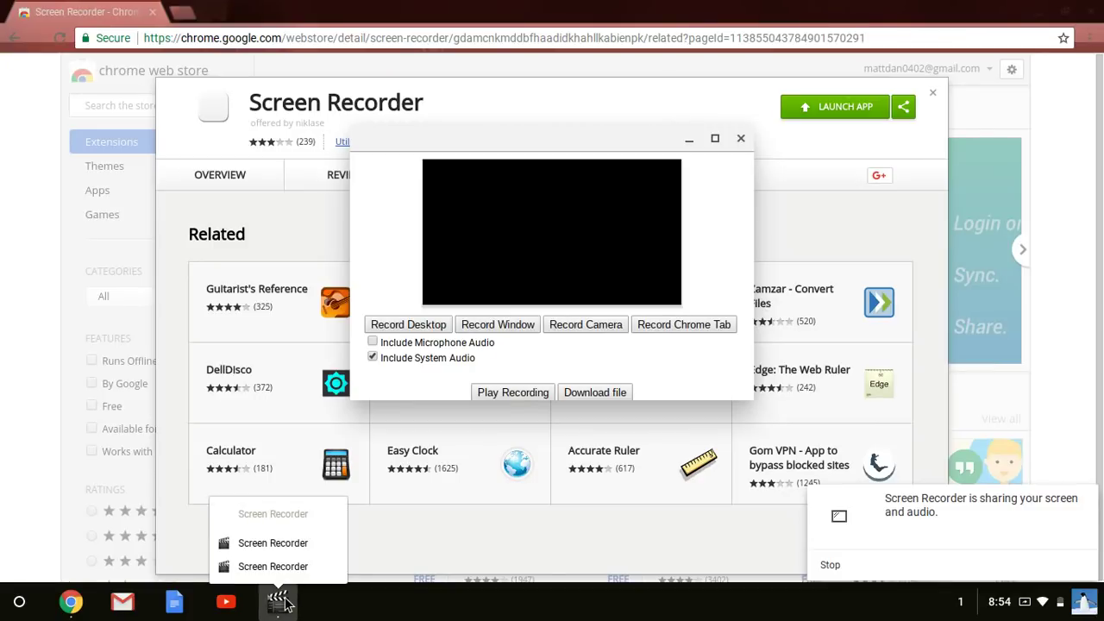
{"action": "left_click", "coordinate": [307, 544]}
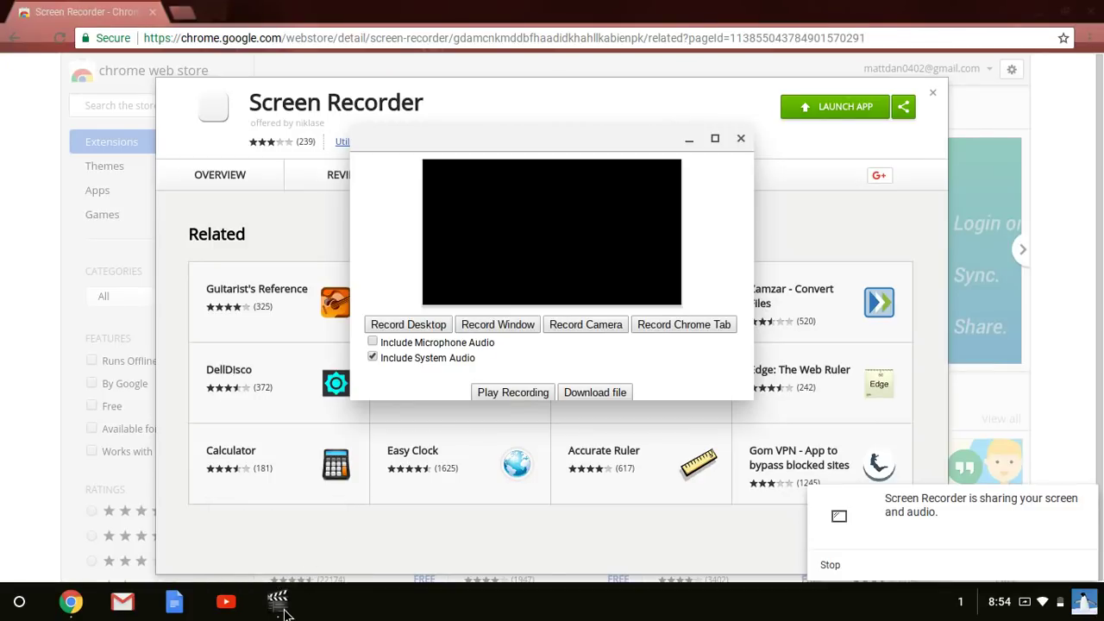
{"action": "left_click", "coordinate": [283, 604]}
{"action": "left_click", "coordinate": [315, 566]}
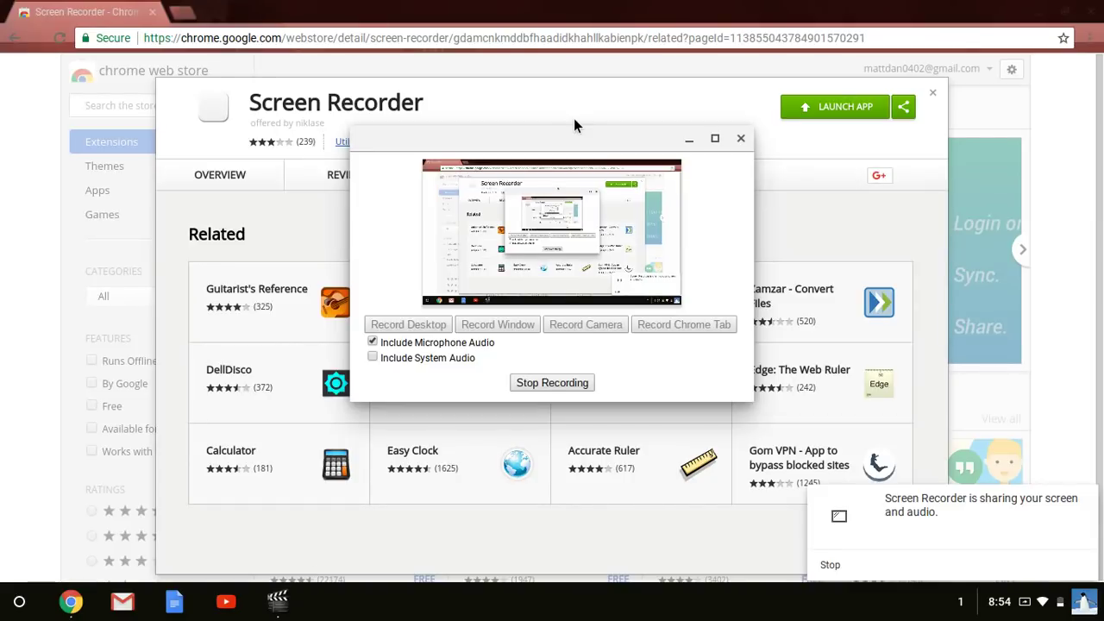
{"action": "left_click_drag", "start_coordinate": [574, 119], "coordinate": [275, 402]}
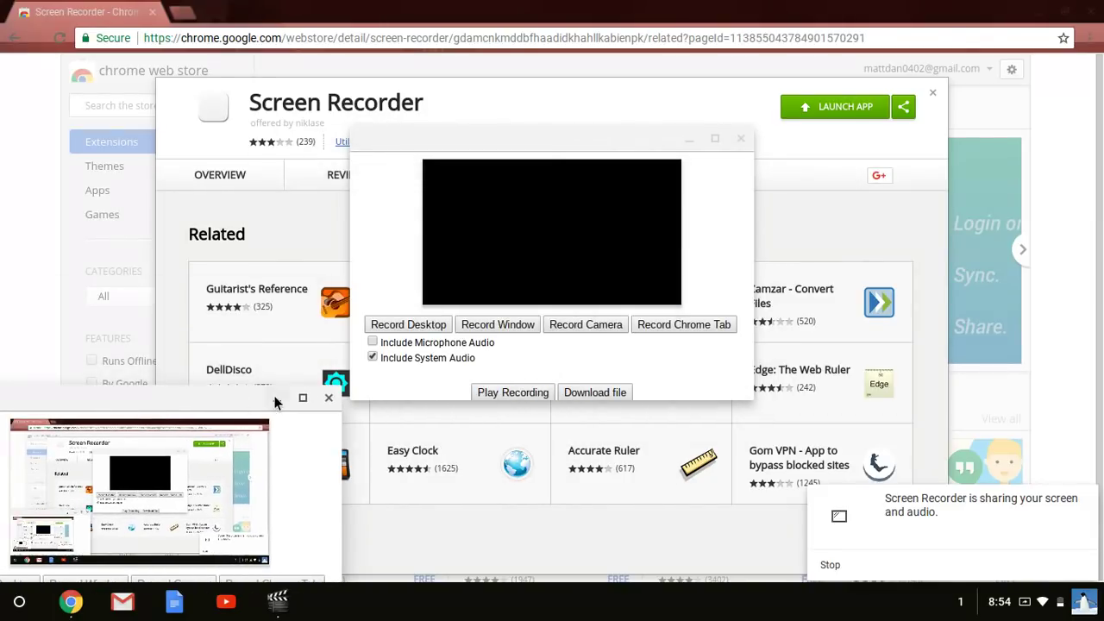
{"action": "left_click", "coordinate": [276, 399]}
{"action": "left_click", "coordinate": [741, 139]}
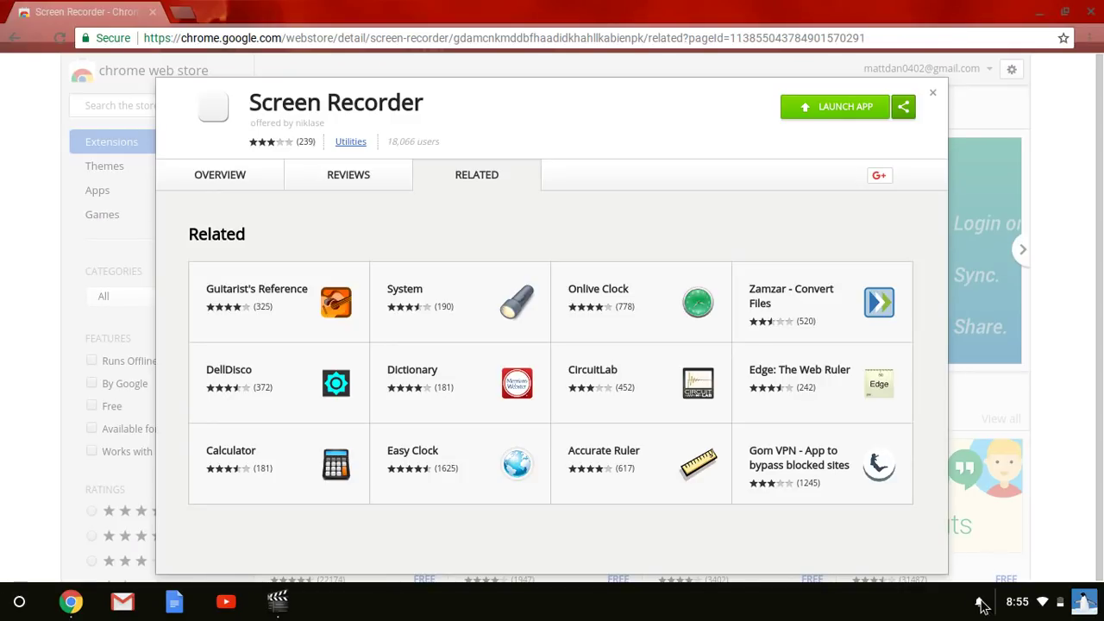
Open Storage management in the Device section of the system settings.
{"action": "left_click", "coordinate": [1042, 602]}
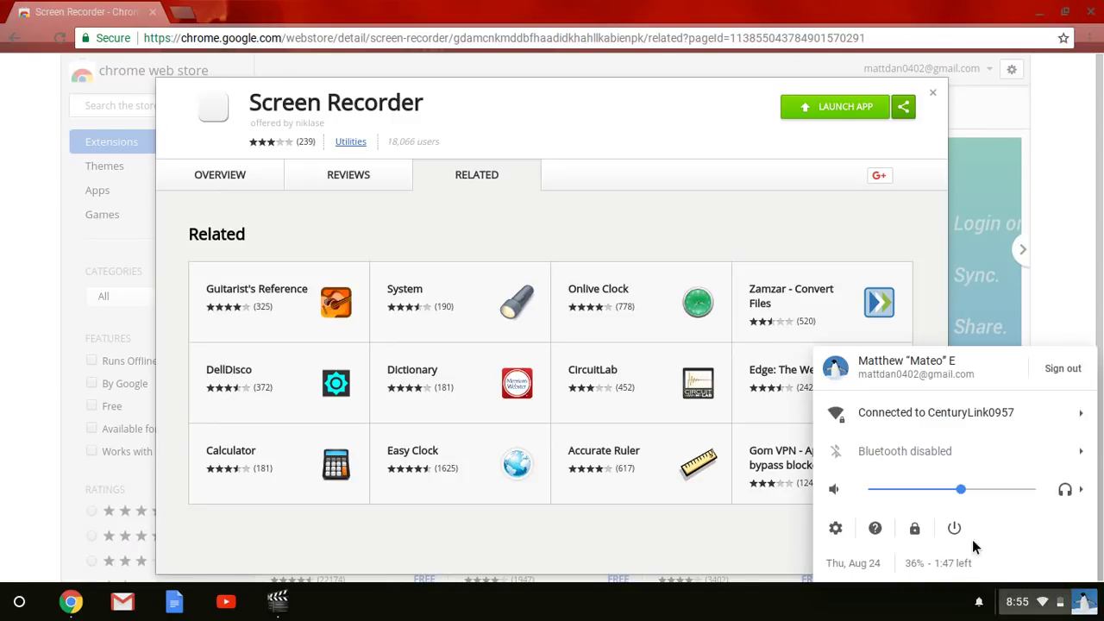
{"action": "left_click", "coordinate": [839, 535]}
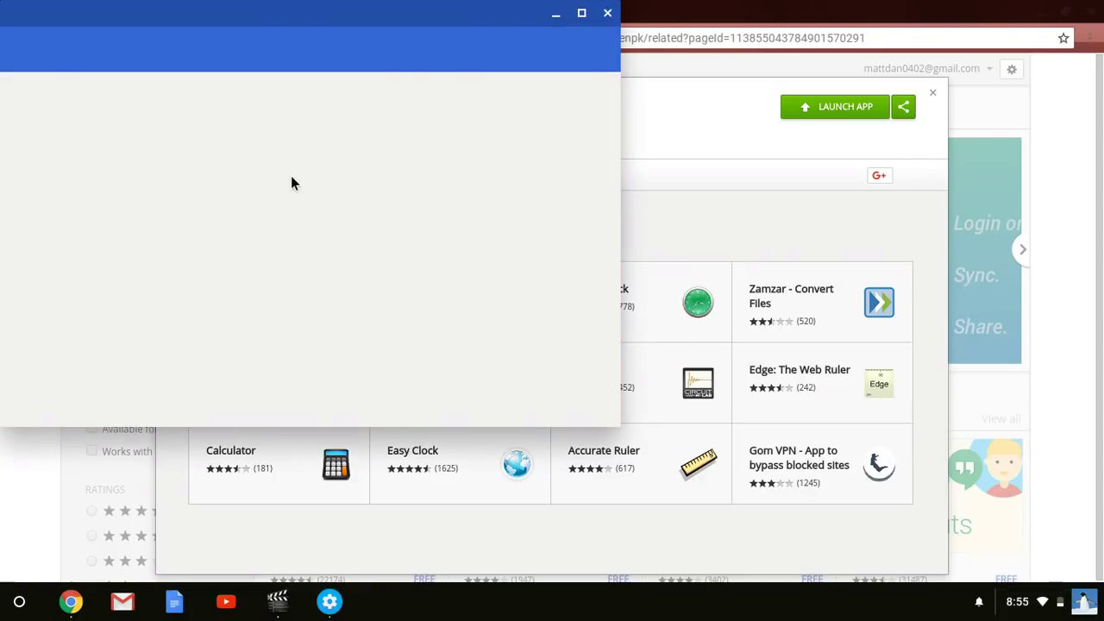
{"action": "scroll", "coordinate": [198, 271], "scroll_direction": "down", "scroll_amount": 10}
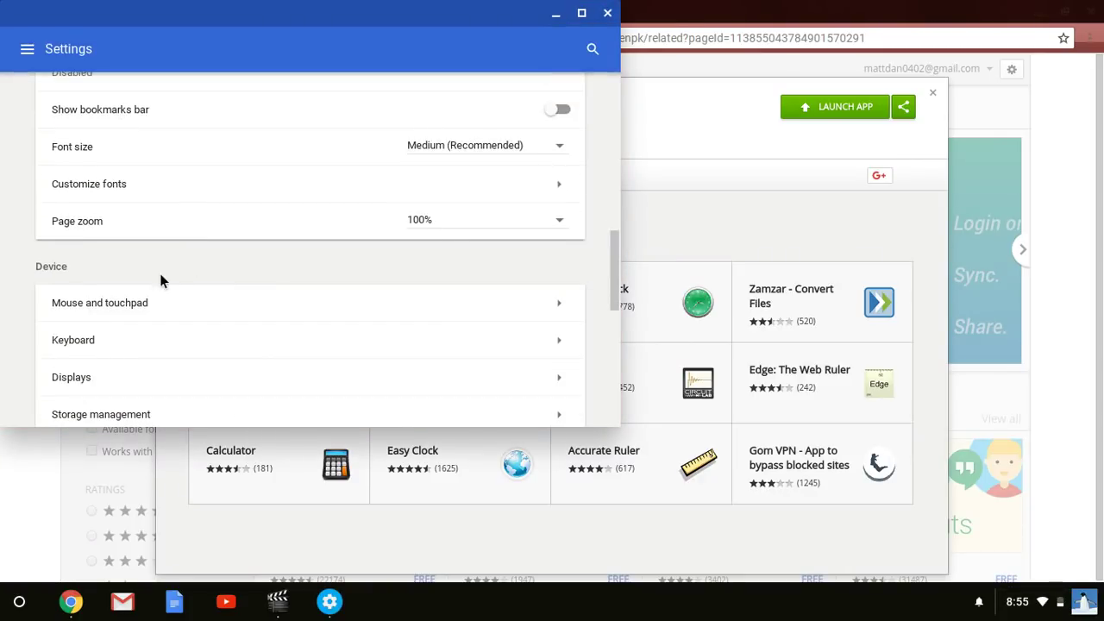
{"action": "scroll", "coordinate": [143, 307], "scroll_direction": "down", "scroll_amount": 5}
{"action": "scroll", "coordinate": [198, 211], "scroll_direction": "up", "scroll_amount": 1}
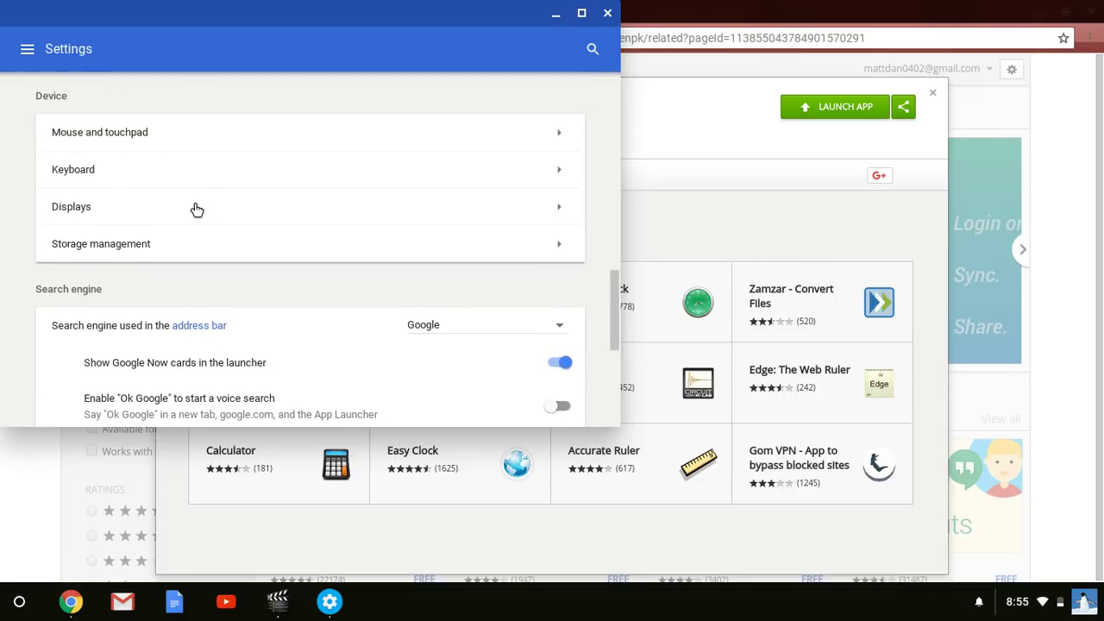
{"action": "scroll", "coordinate": [197, 210], "scroll_direction": "up", "scroll_amount": 5}
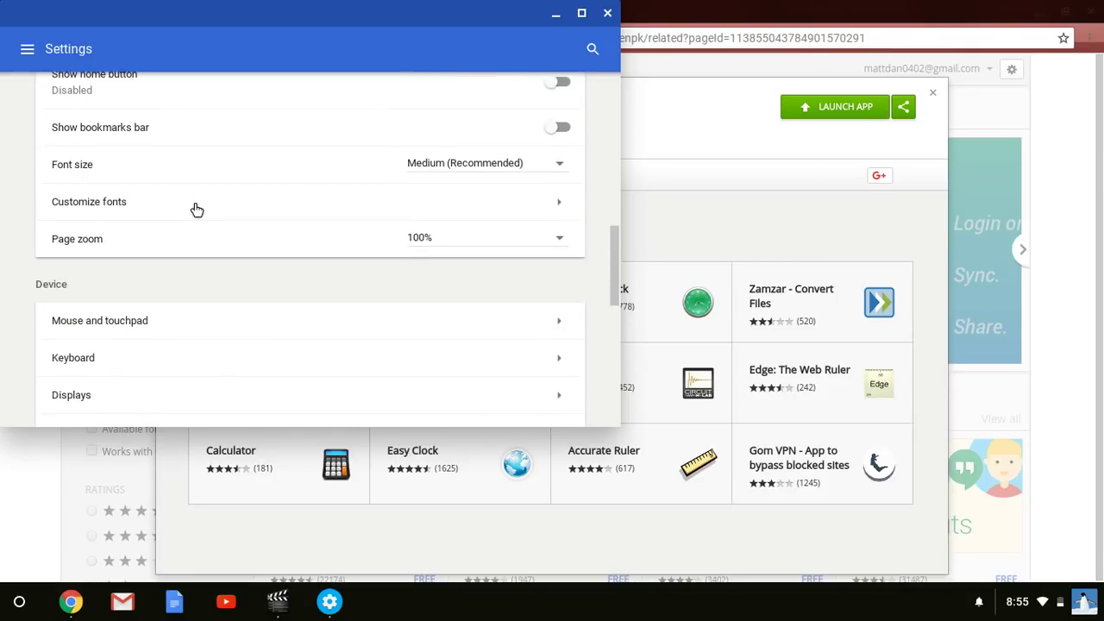
{"action": "scroll", "coordinate": [192, 211], "scroll_direction": "down", "scroll_amount": 4}
{"action": "scroll", "coordinate": [187, 214], "scroll_direction": "up", "scroll_amount": 1}
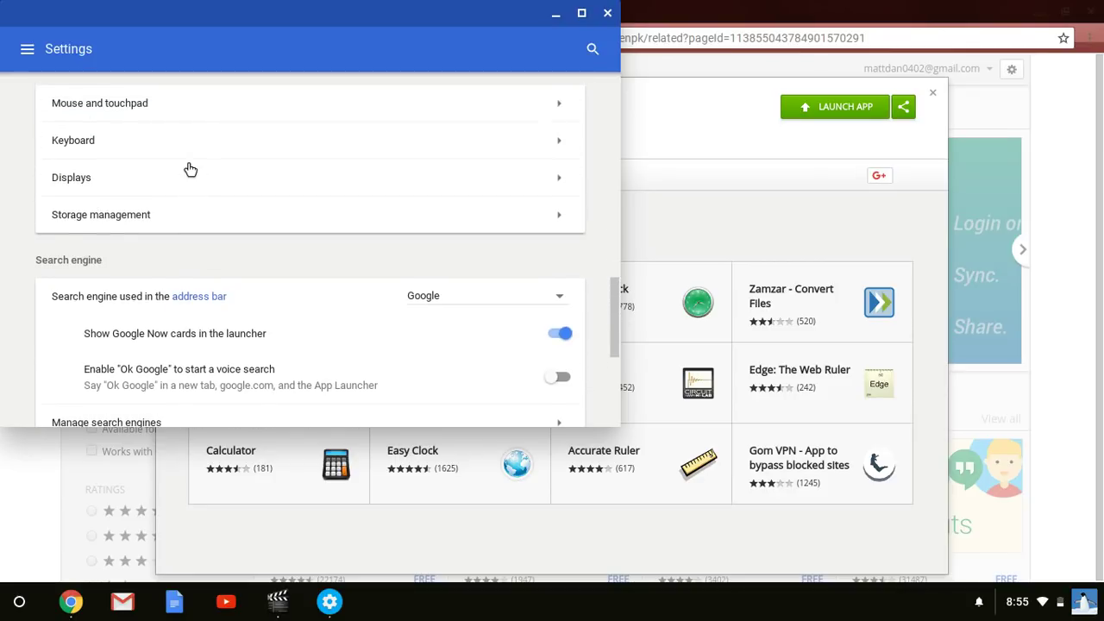
{"action": "left_click", "coordinate": [152, 226]}
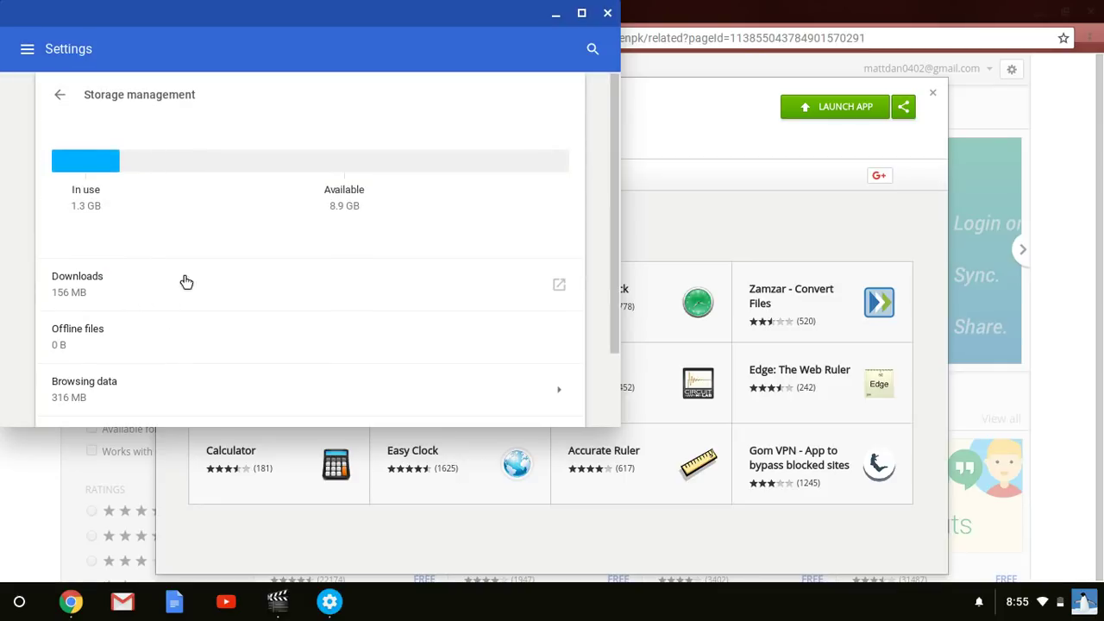
Open the Downloads folder from Storage management to view its contents, and close the Files and Settings windows.
{"action": "left_click", "coordinate": [279, 274]}
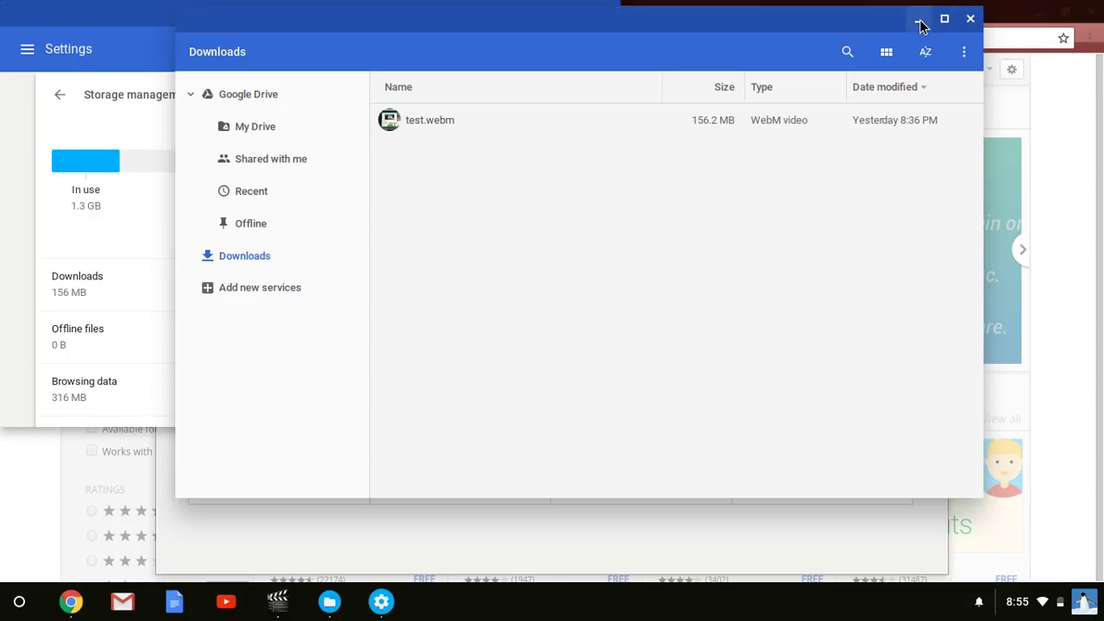
{"action": "left_click", "coordinate": [971, 19]}
{"action": "left_click", "coordinate": [610, 14]}
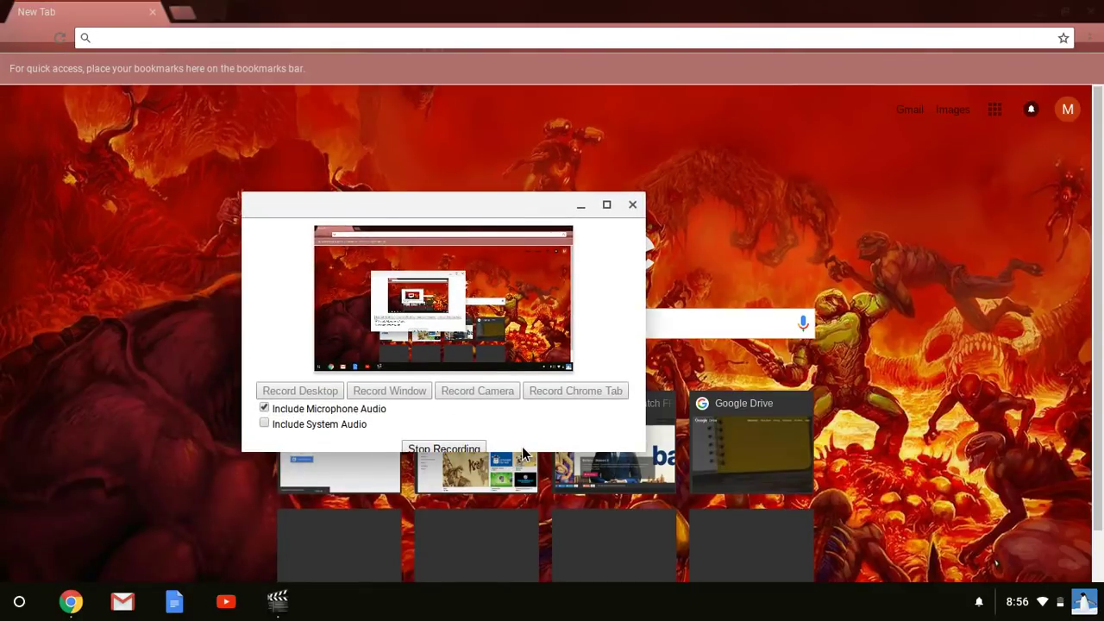
Extend the Screen Recorder window over the New Tab page downward until the Stop Recording control is fully uncovered.
{"action": "left_click_drag", "start_coordinate": [544, 454], "coordinate": [502, 477]}
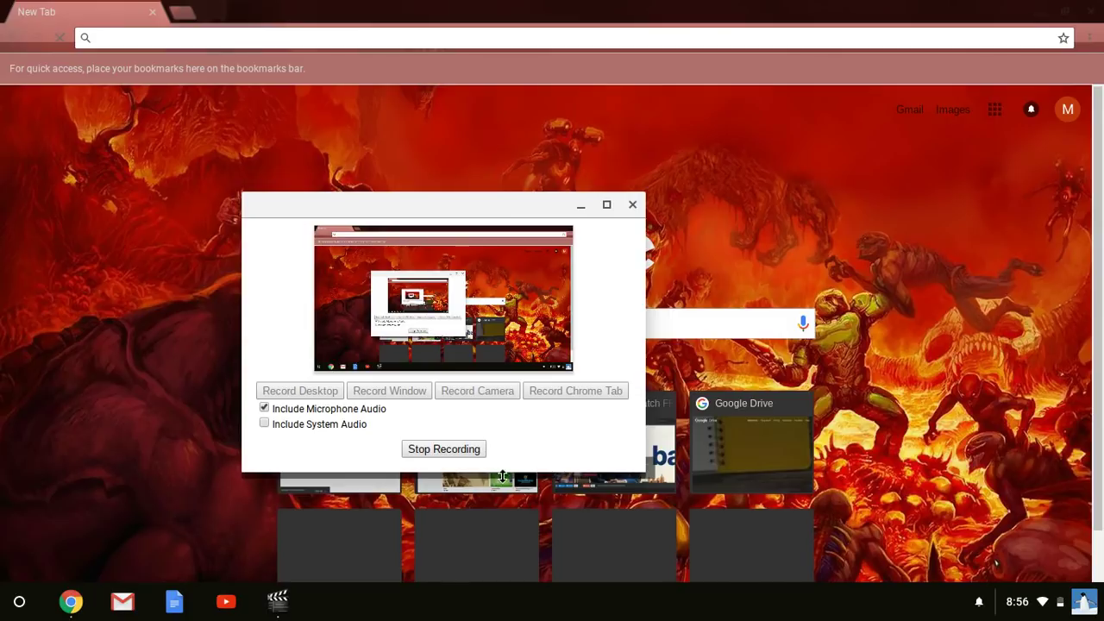